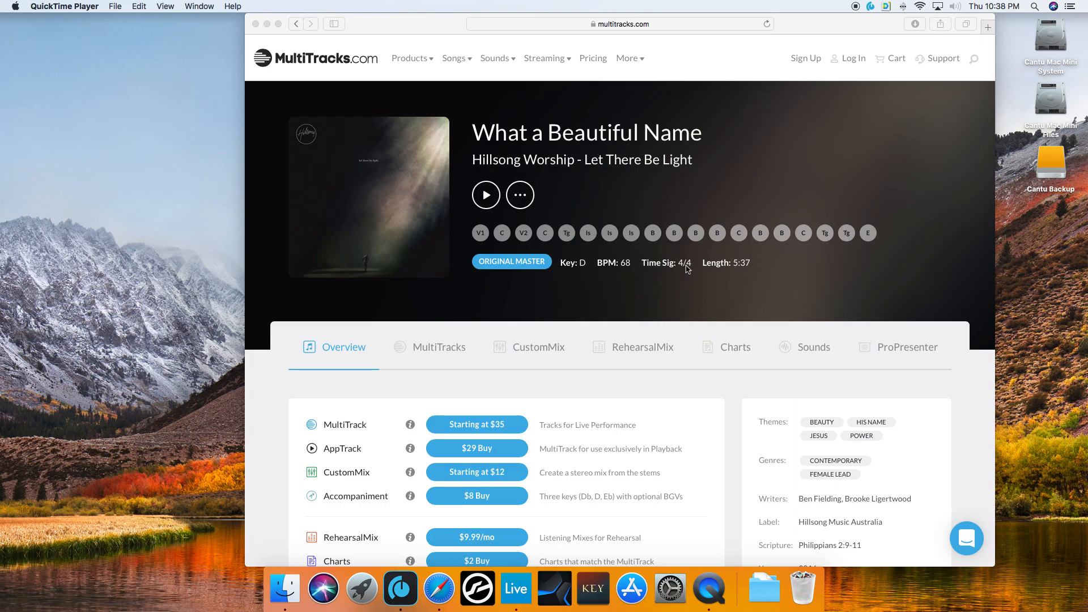
Switch to Ableton Live and display the empty set in the Arrangement View
key("ctrl+Right")
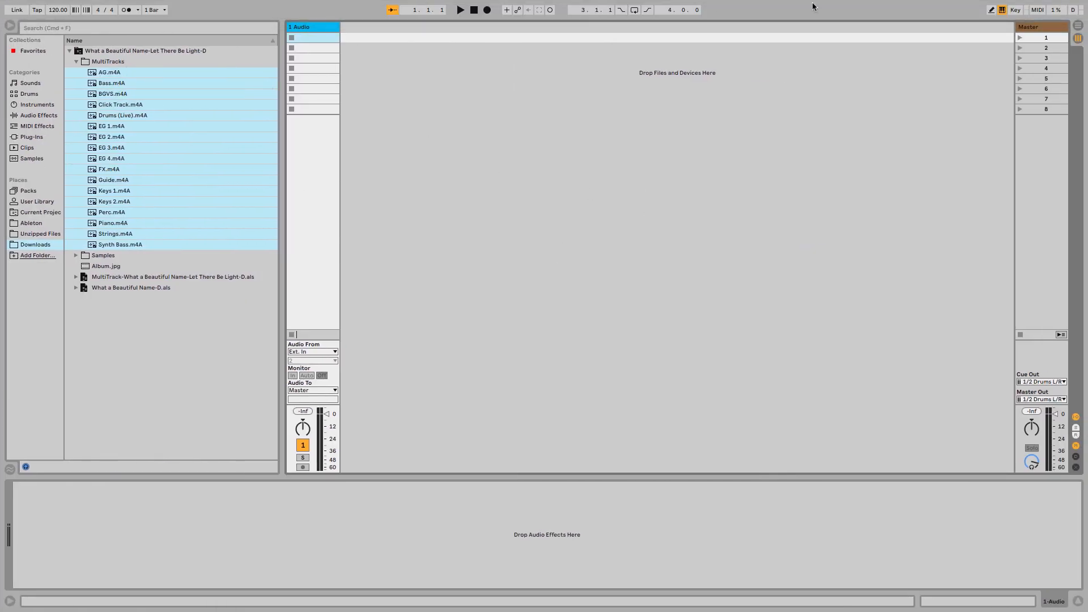
left_click(1080, 26)
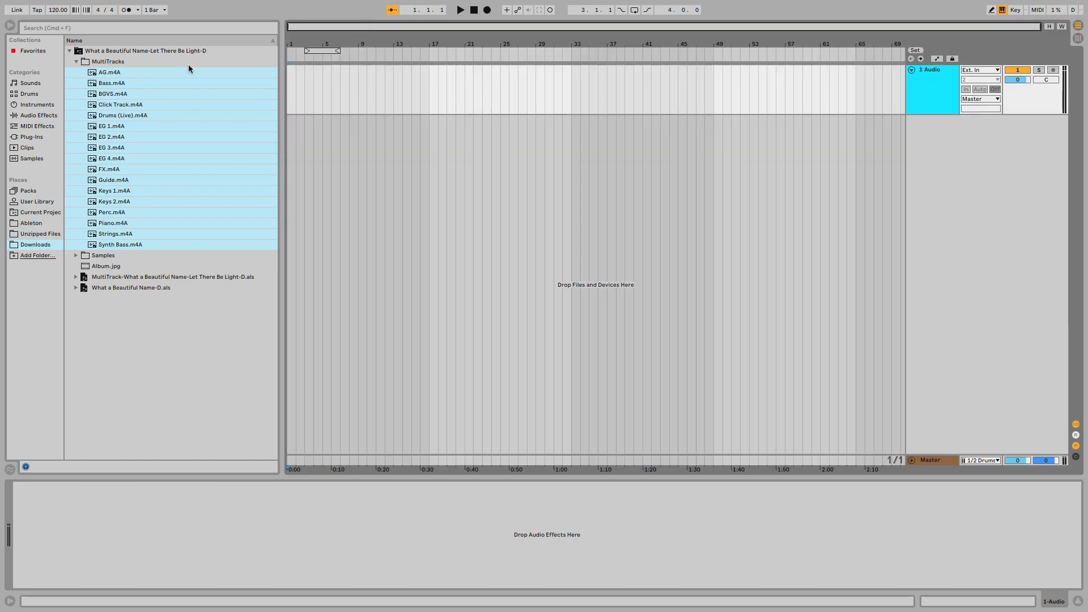
Import all the stems from AG.m4A to Synth Bass.m4A onto separate new tracks below 1 Audio, starting at 1.1.1
left_click(122, 77)
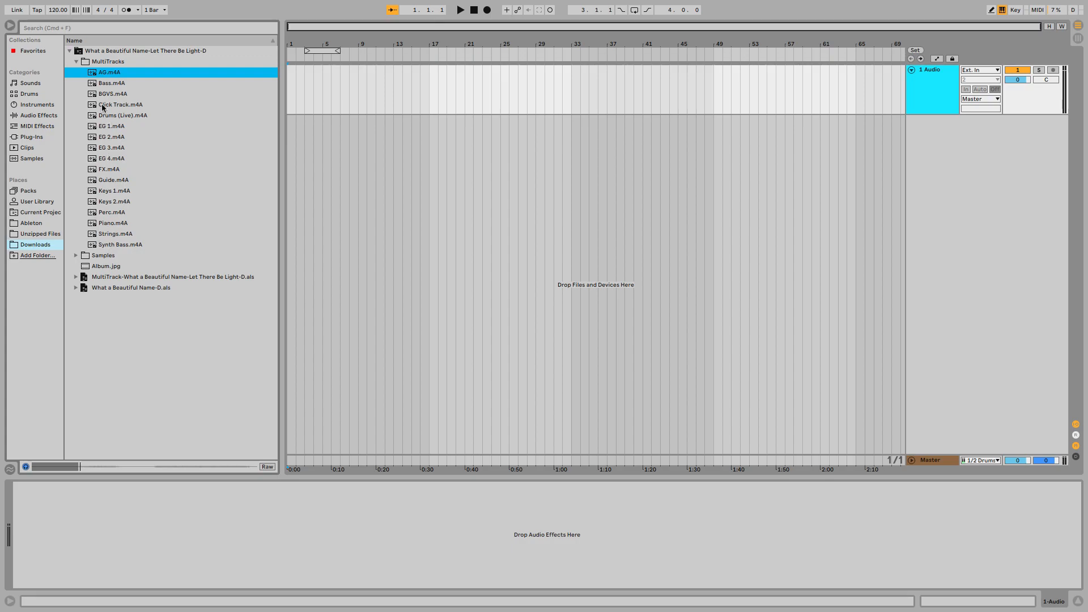
left_click(104, 247, "shift")
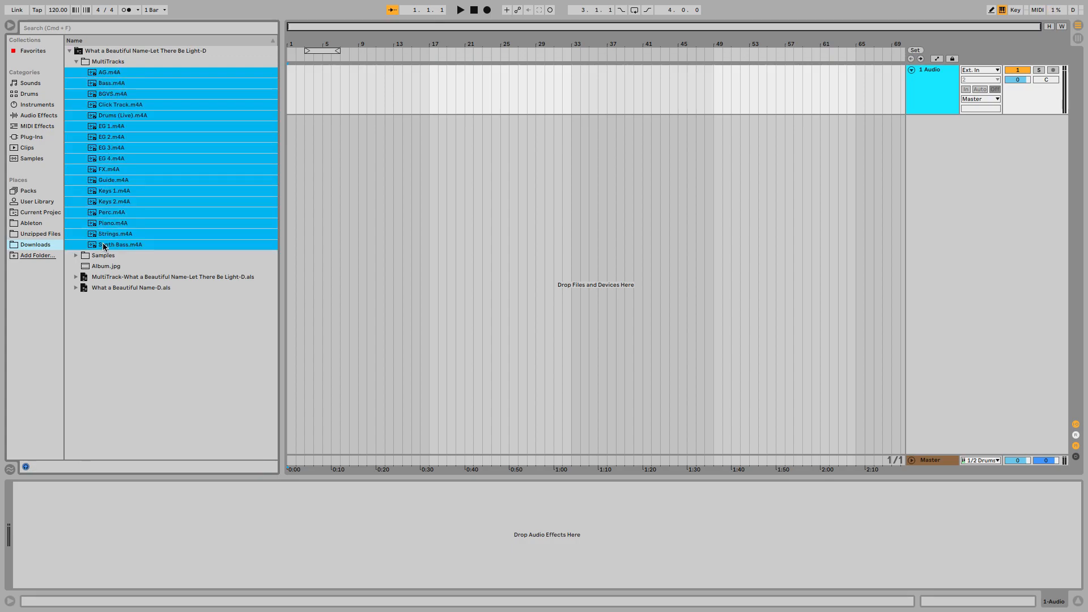
left_click(105, 76)
left_click(132, 245, "shift")
left_click_drag(117, 72, 295, 137)
left_click_drag(296, 136, 290, 137)
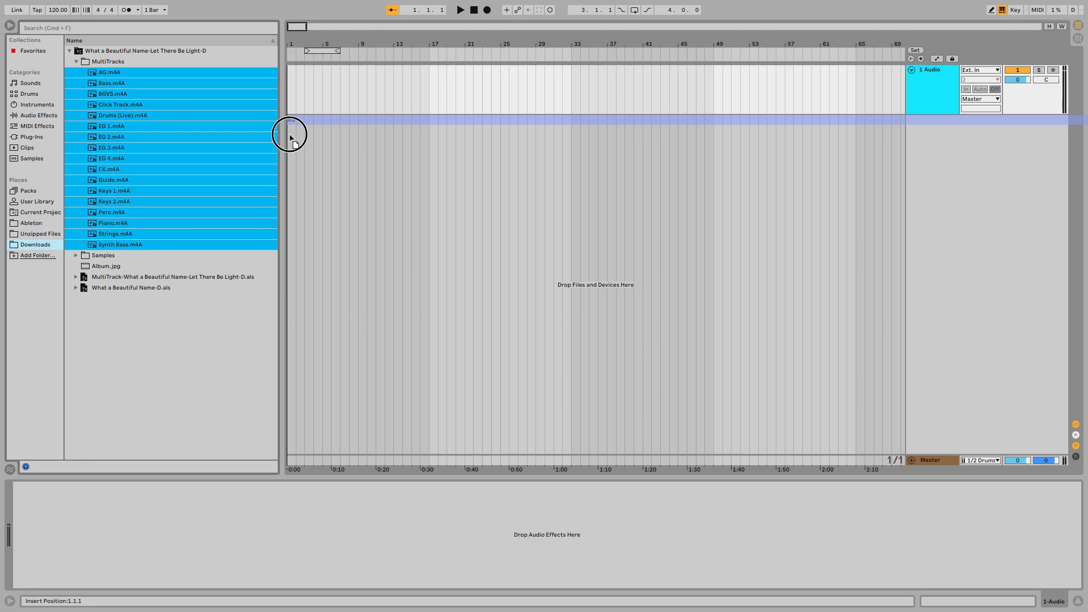
left_click_drag(290, 137, 290, 137)
key("super")
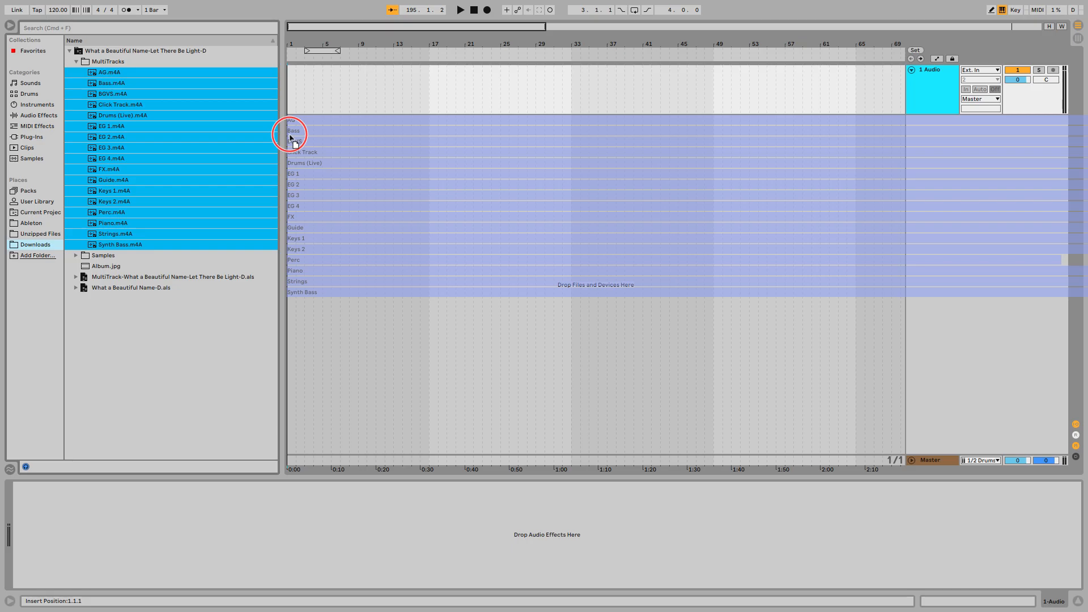
left_click_drag(290, 135, 290, 135)
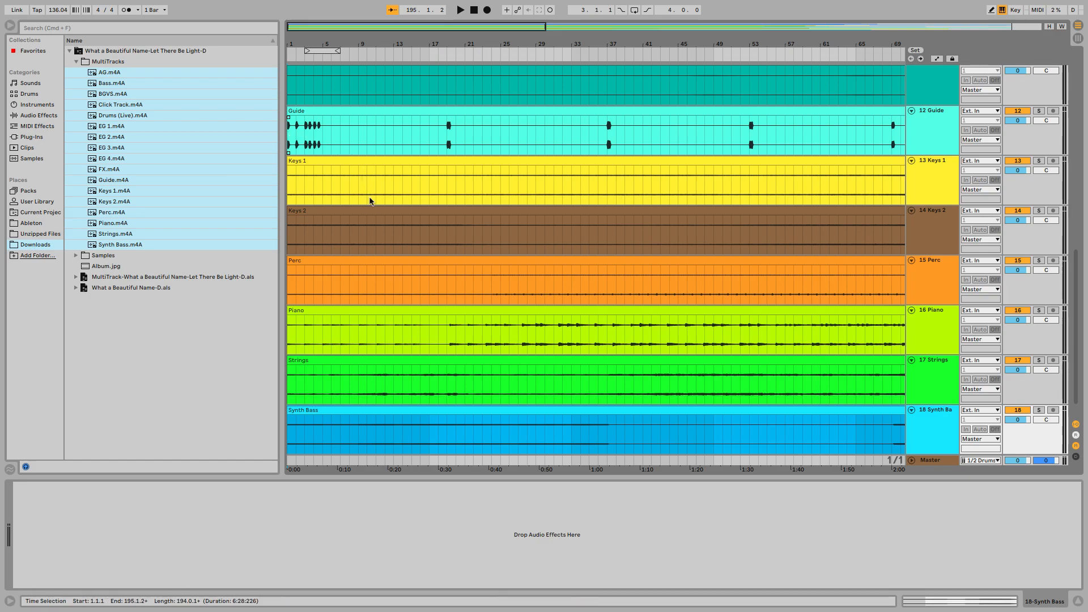
Compare the imported clips' lengths across the tracks and audition the arrangement from about bar 90
scroll(370, 212, "right", 7)
scroll(369, 212, "up", 3)
scroll(369, 212, "down", 6)
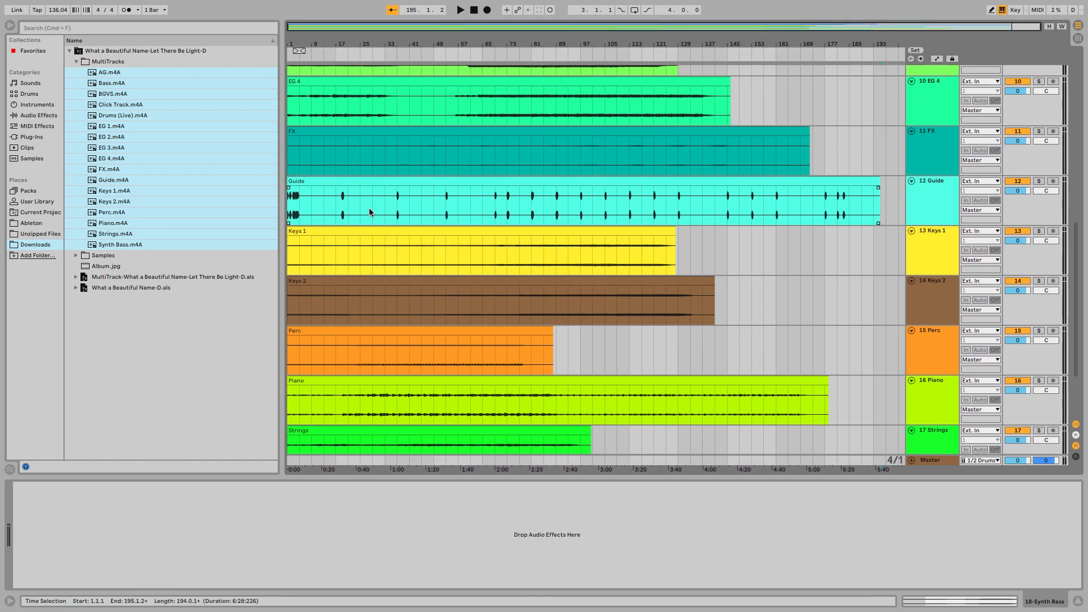
scroll(439, 141, "up", 10)
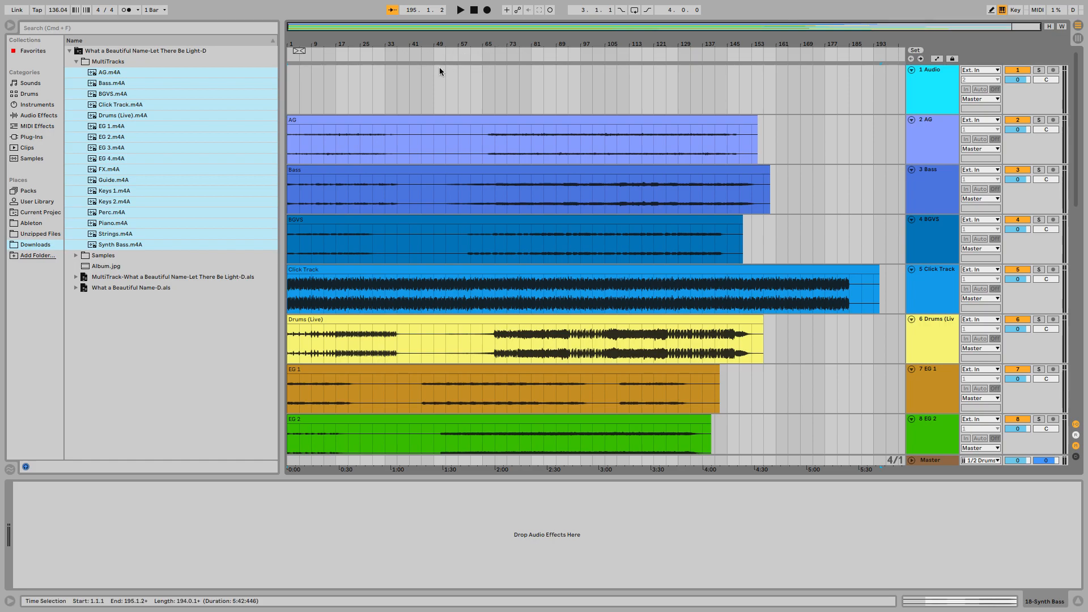
left_click(559, 54)
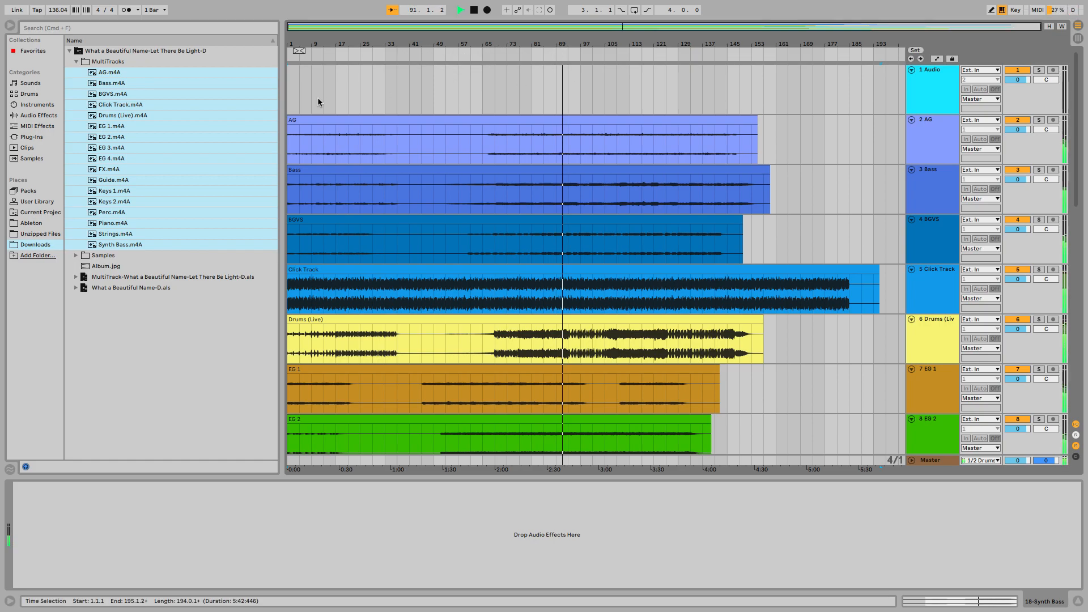
left_click(474, 11)
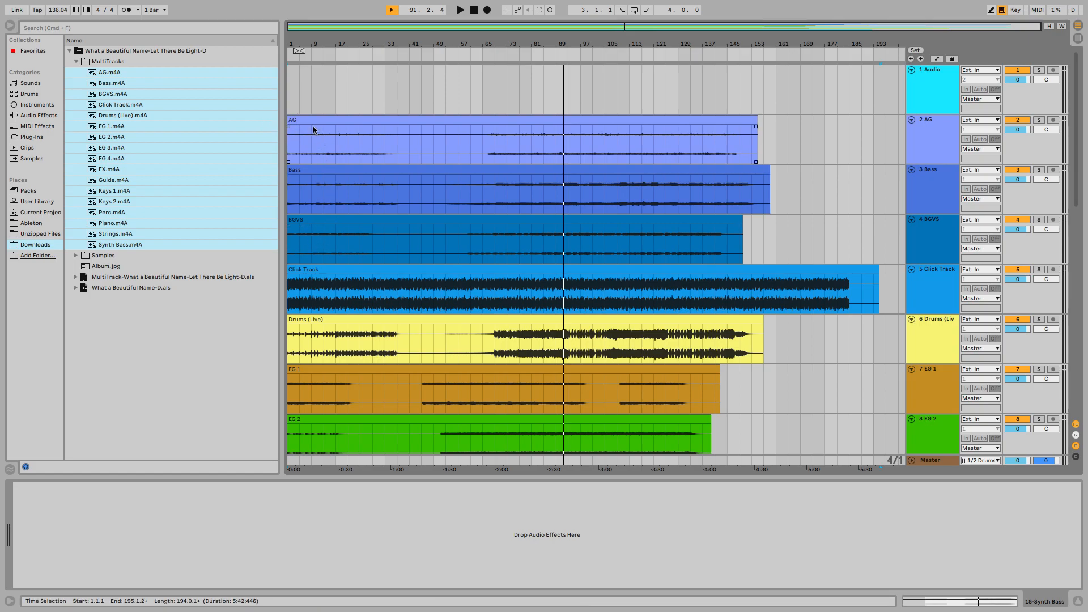
Try moving the AG clip to bar 5, and undo both the move and the stem import
mouse_move(293, 123)
left_mouse_down()
mouse_move(433, 118)
mouse_move(296, 117)
mouse_move(301, 139)
left_mouse_up()
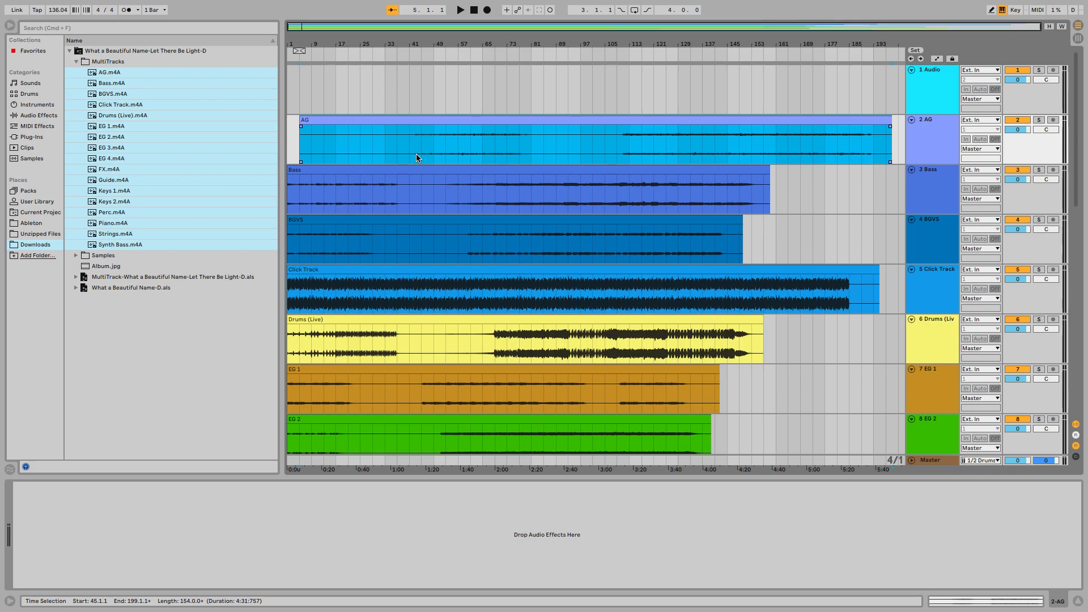
key("super+z")
key("super+z")
key("super+z")
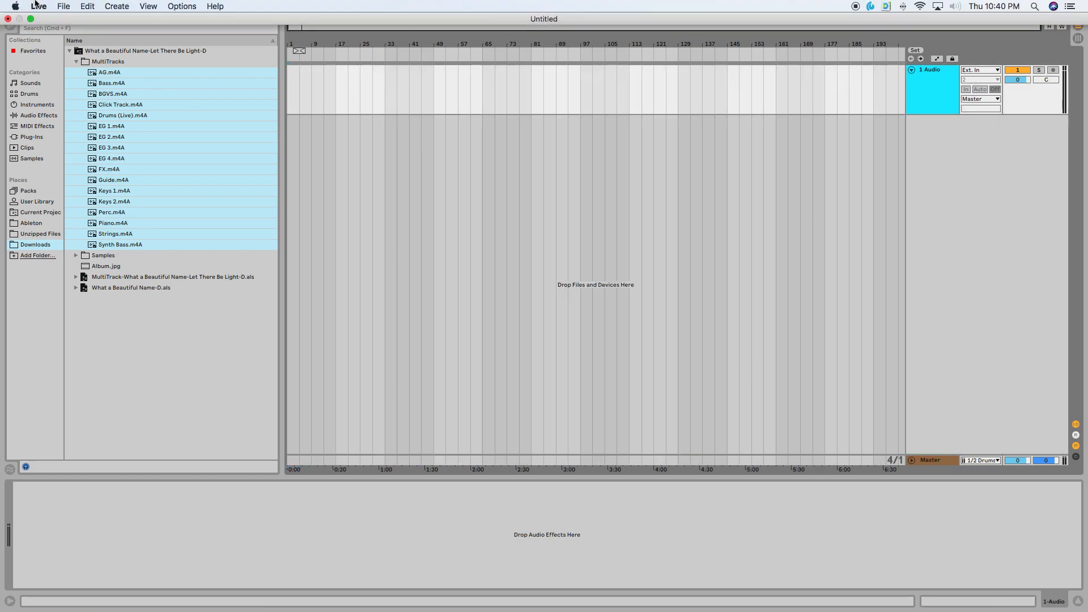
Turn off Auto-Warp Long Samples in the Record/Warp/Launch preferences and close the preferences
left_click(36, 6)
left_click(48, 38)
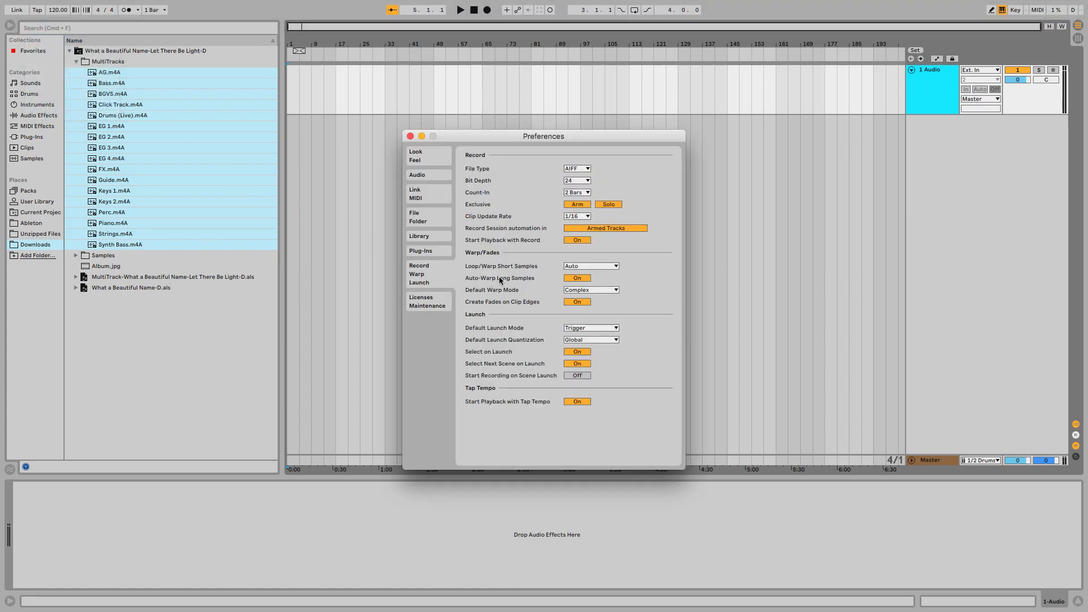
left_click(582, 278)
left_click(411, 136)
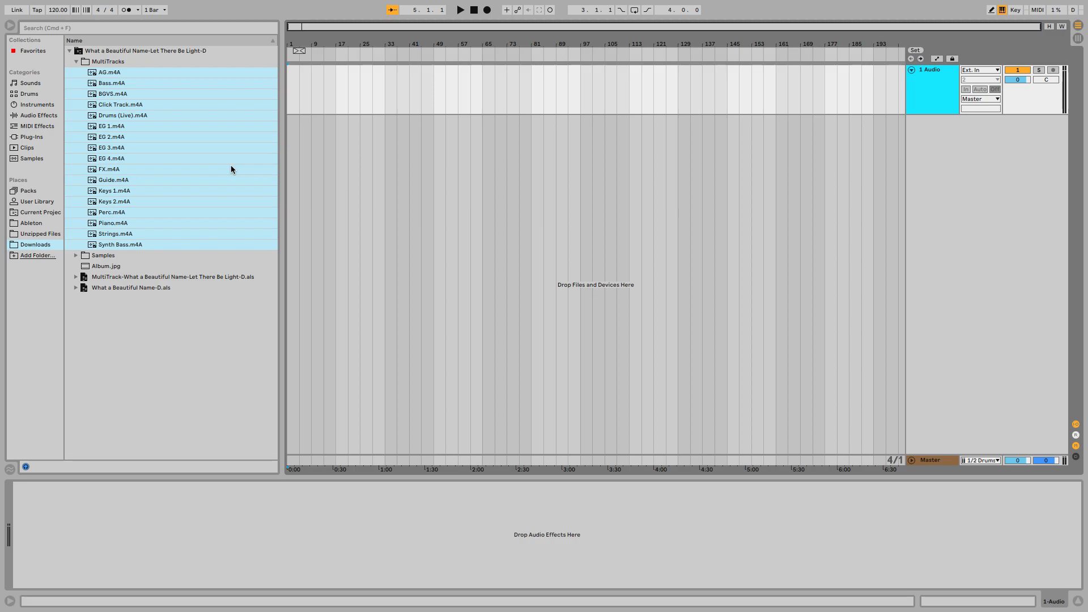
Set the project tempo to 68 BPM and the time signature to 4/4
left_click(58, 11)
type("1")
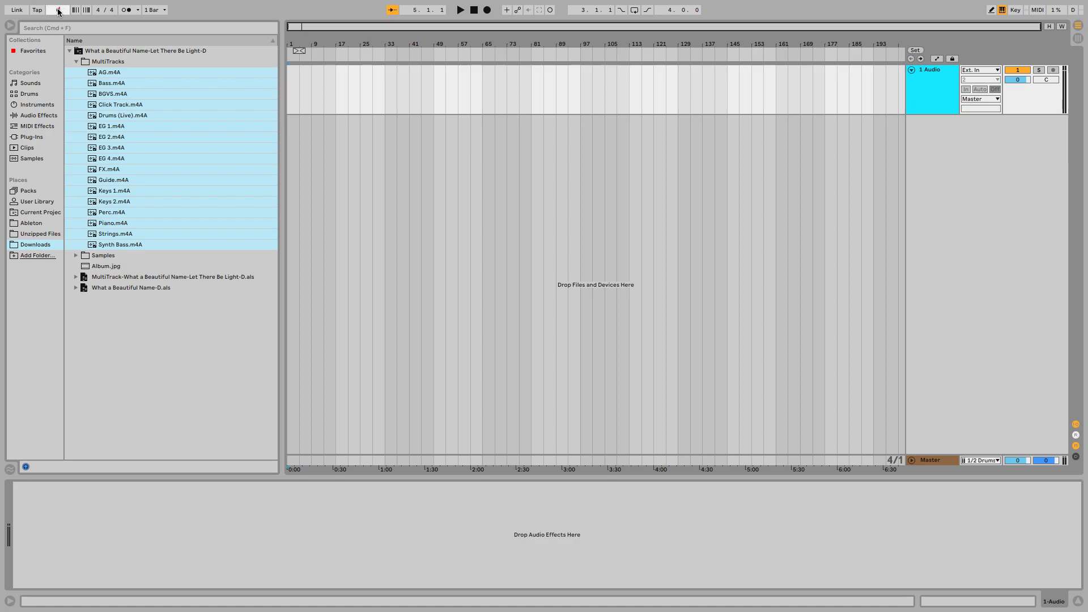
type("8")
left_click_drag(99, 10, 99, 12)
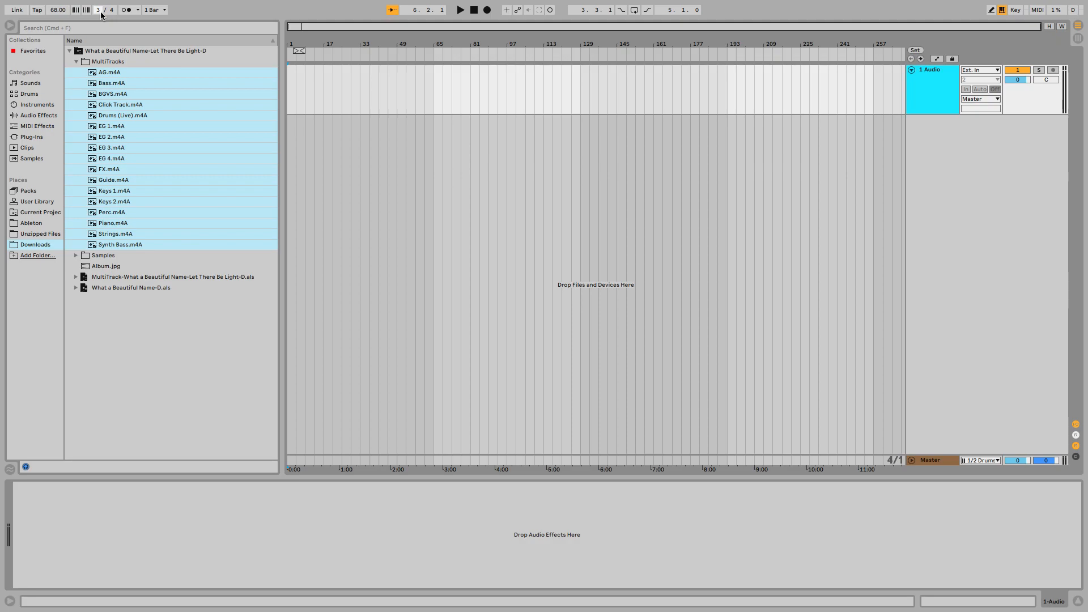
type("4")
key("Return")
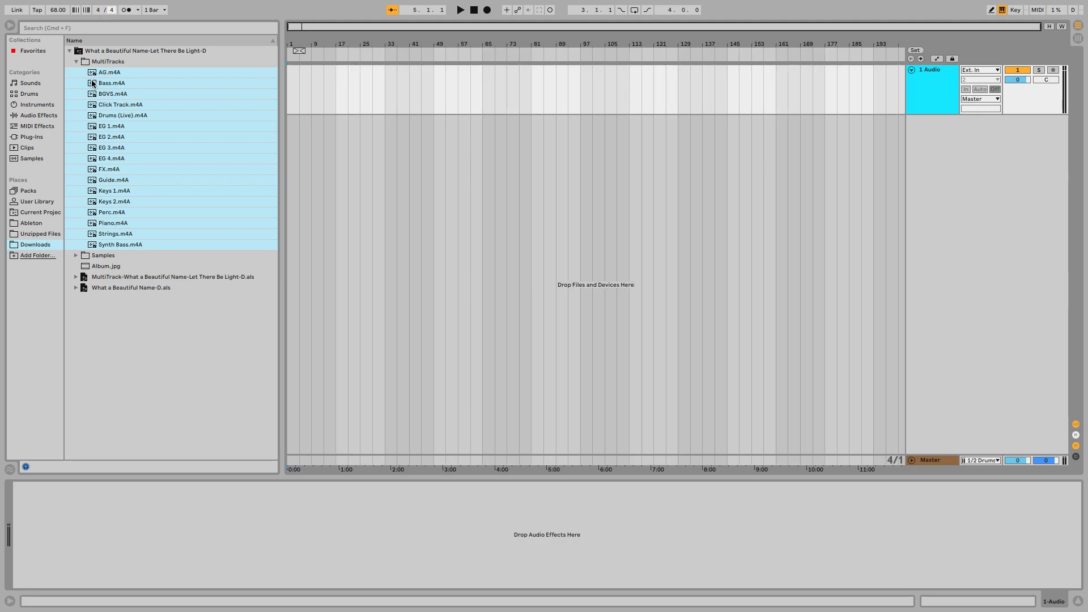
Import all the selected MultiTracks stems onto separate new tracks below 1 Audio, starting at 1.1.1, and look over the clips
left_click(111, 74)
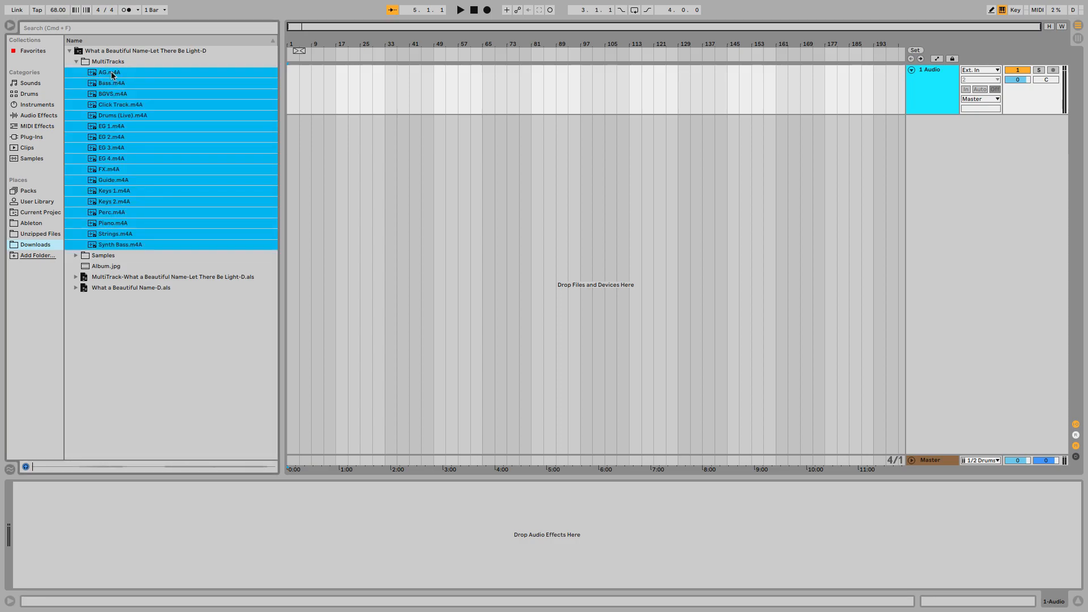
left_click_drag(112, 75, 291, 140)
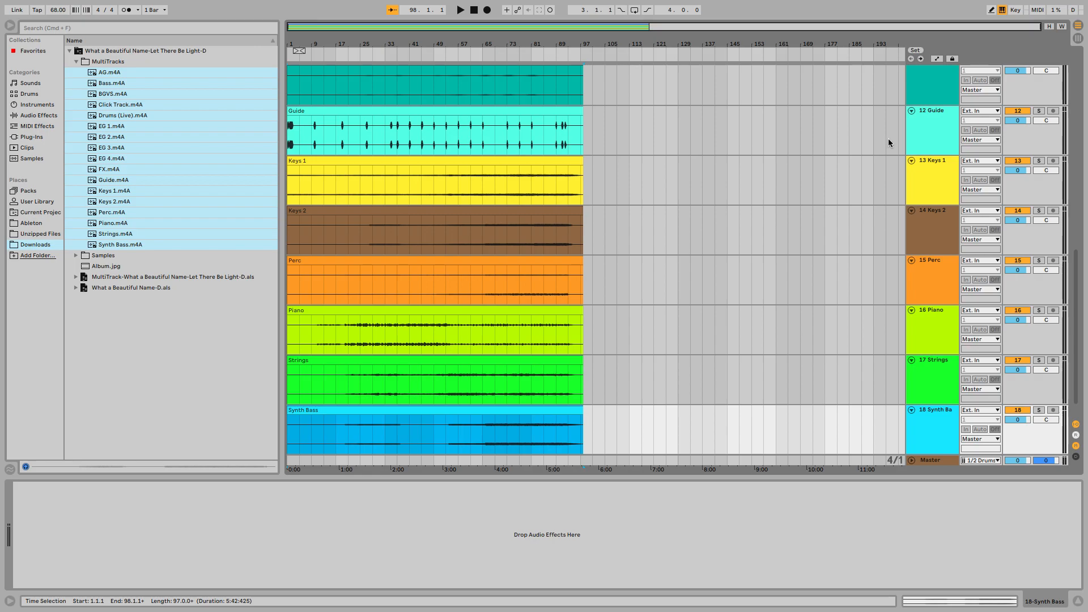
scroll(922, 247, "down", 2)
scroll(922, 262, "up", 8)
scroll(922, 262, "up", 8)
scroll(922, 262, "down", 16)
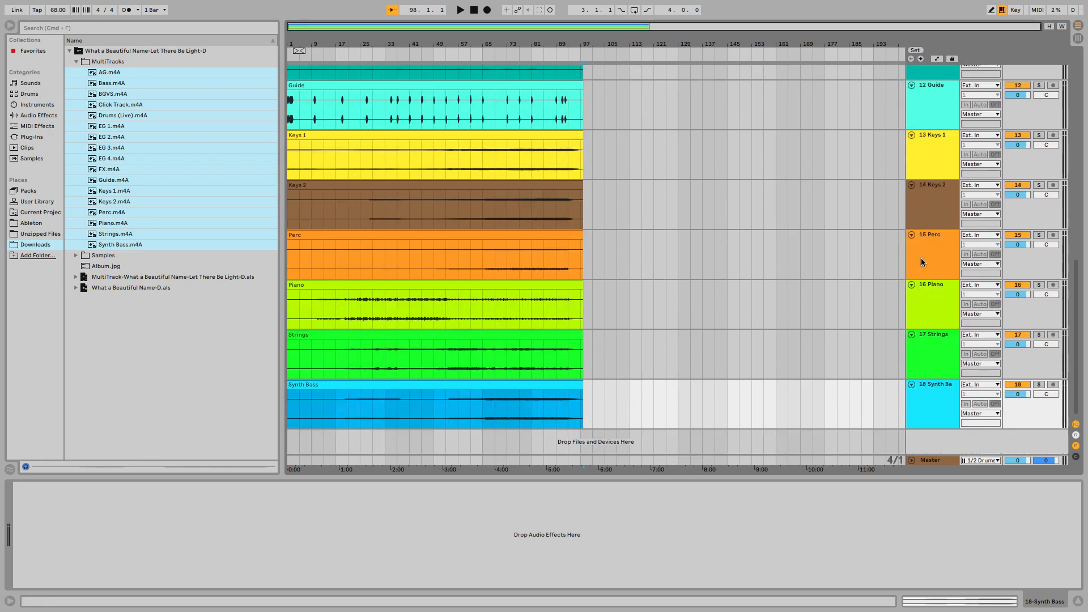
scroll(917, 284, "up", 5)
scroll(918, 284, "up", 12)
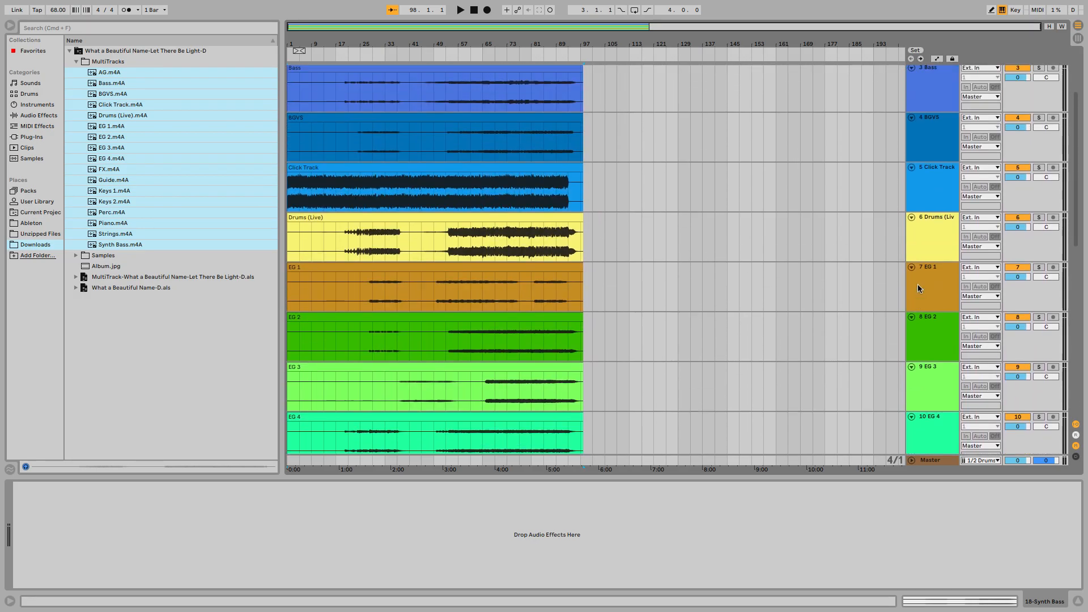
Play from about bar 20 with the Click Track soloed and the metronome turned on, and stop playback
left_click(346, 48)
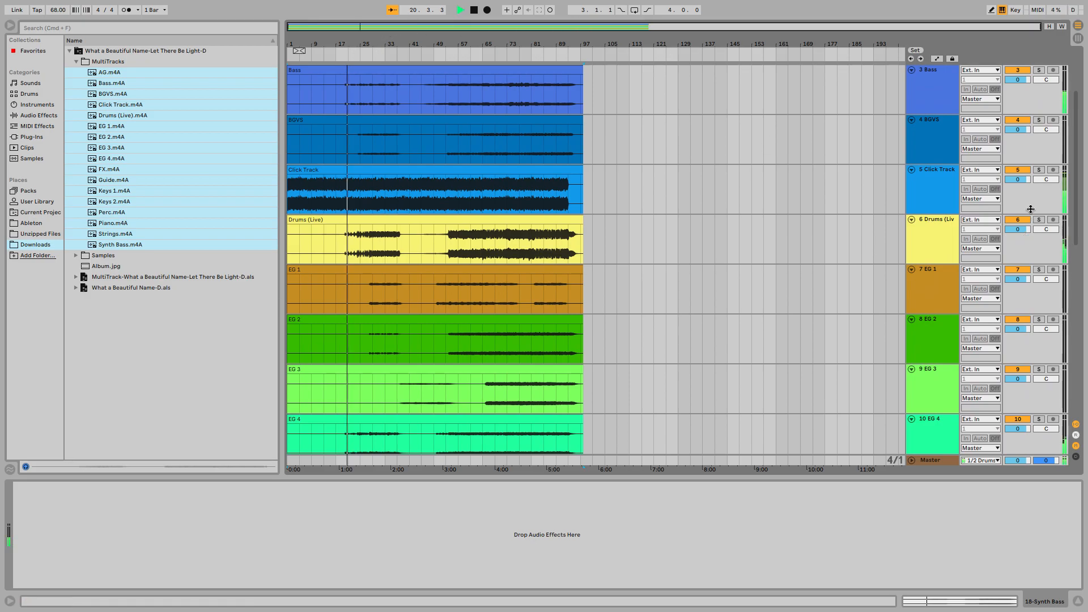
left_click(1039, 169)
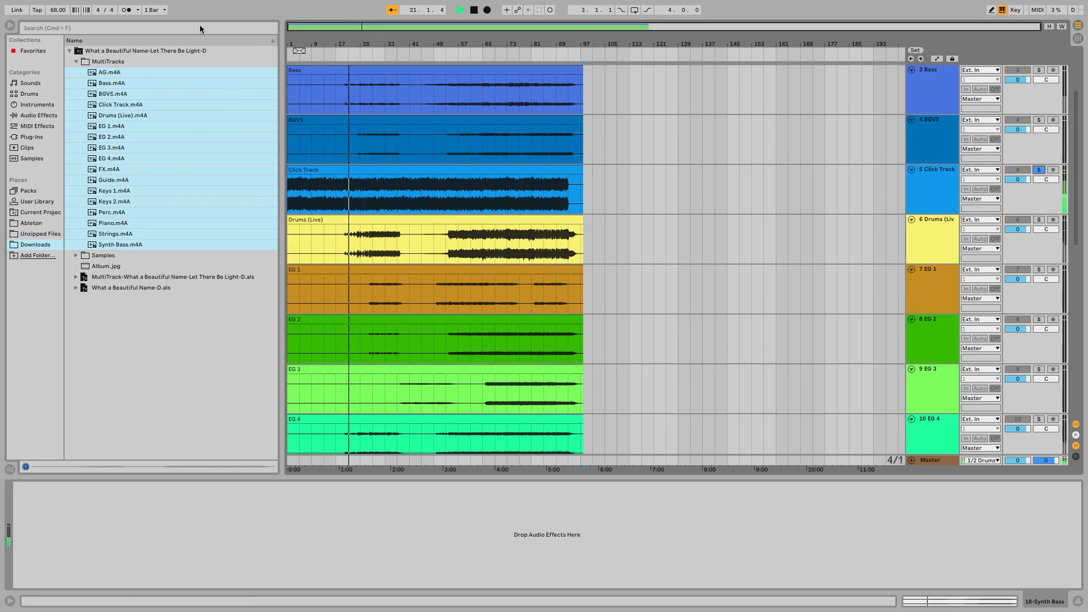
left_click(125, 10)
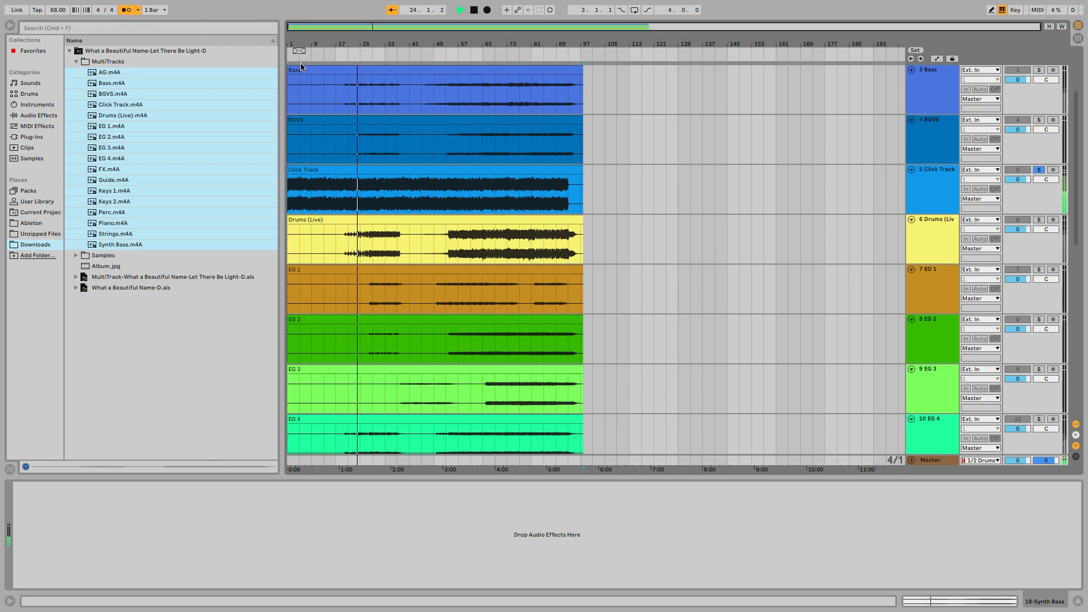
left_click(474, 10)
left_click(510, 213)
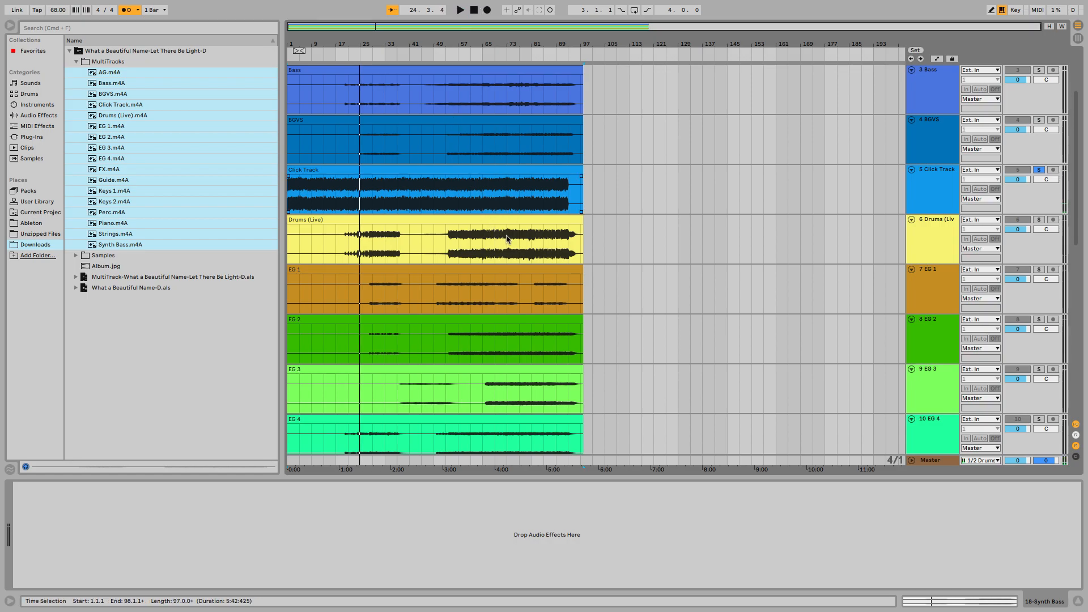
Open the EG 2 clip to show its sample settings and waveform
scroll(454, 317, "down", 2)
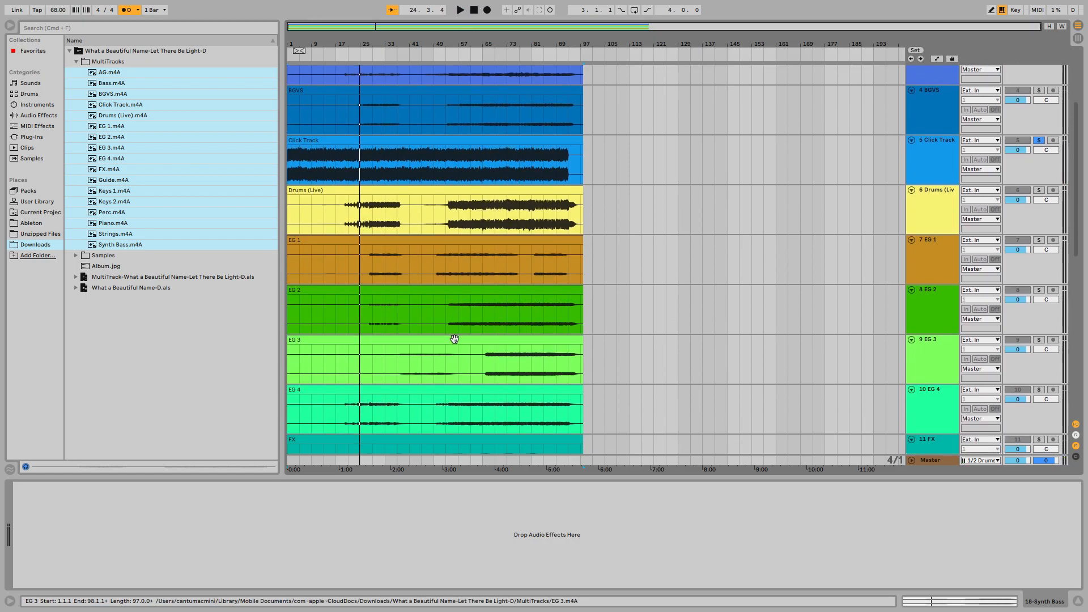
left_click(486, 301)
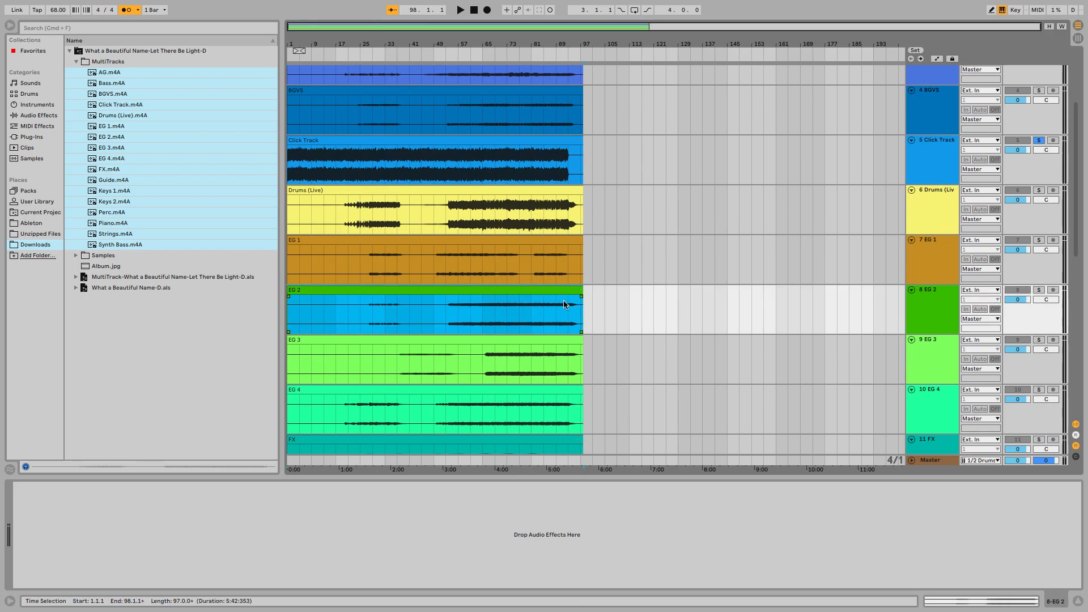
double_click(513, 293)
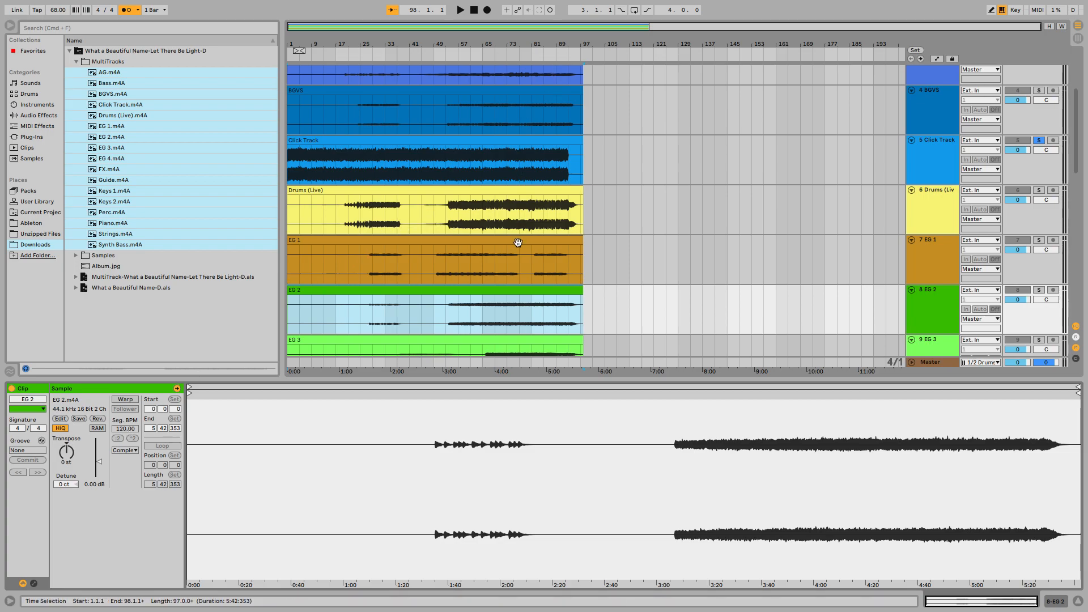
Solo the EG 1 track and play the arrangement from about bar 57
left_click(1039, 240)
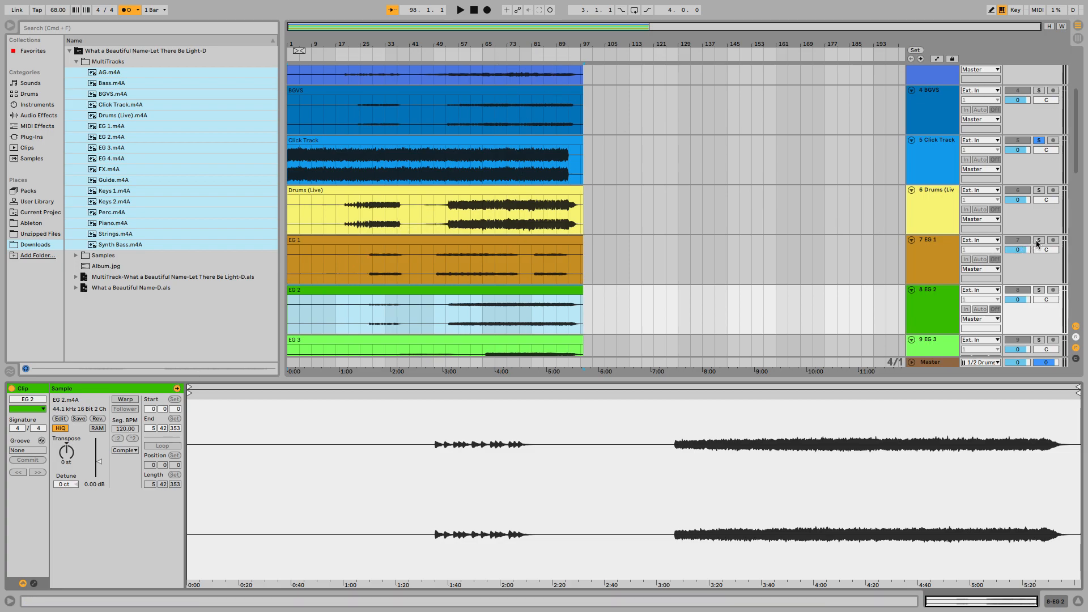
left_click(459, 51)
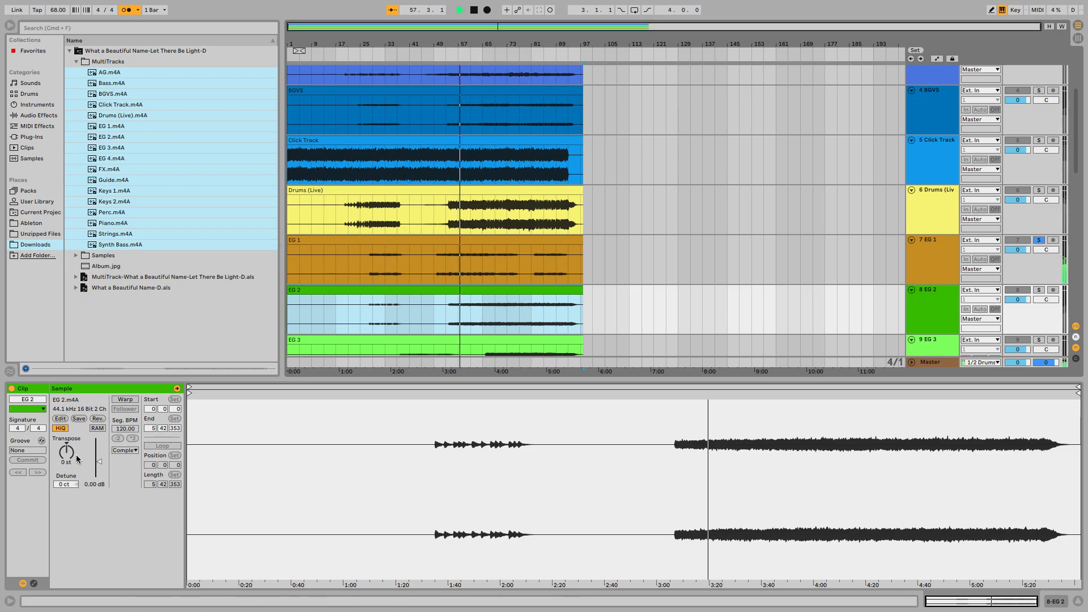
mouse_move(67, 456)
left_mouse_down()
mouse_move(67, 439)
mouse_move(66, 456)
left_mouse_up()
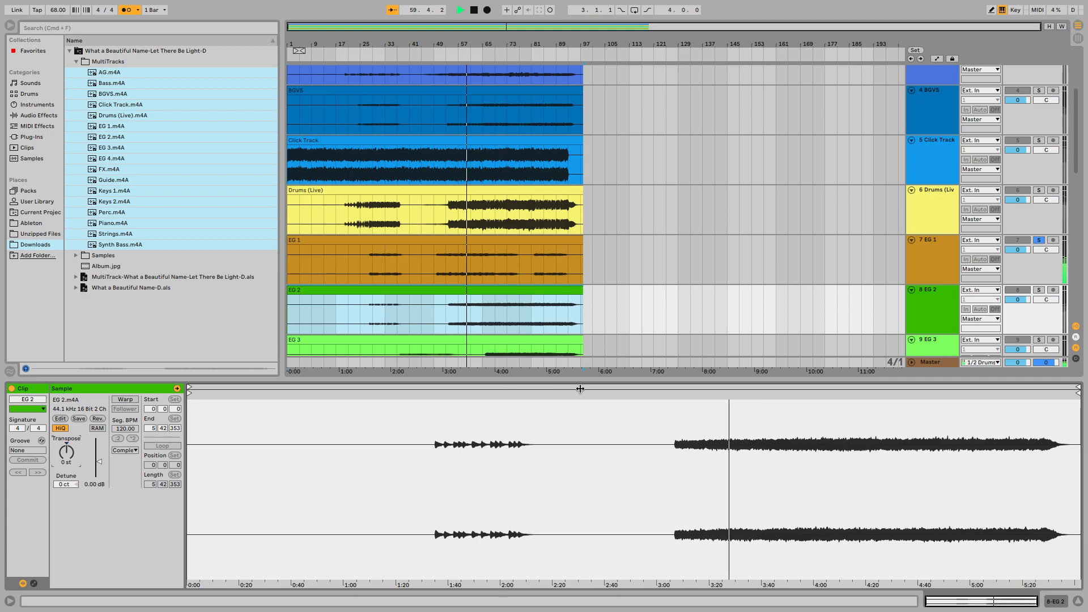
Try transposing the unwarped EG 1 clip to 3 st and -4 st during playback, stop, and undo the transposition
left_click(563, 245)
left_click_drag(67, 454, 67, 447)
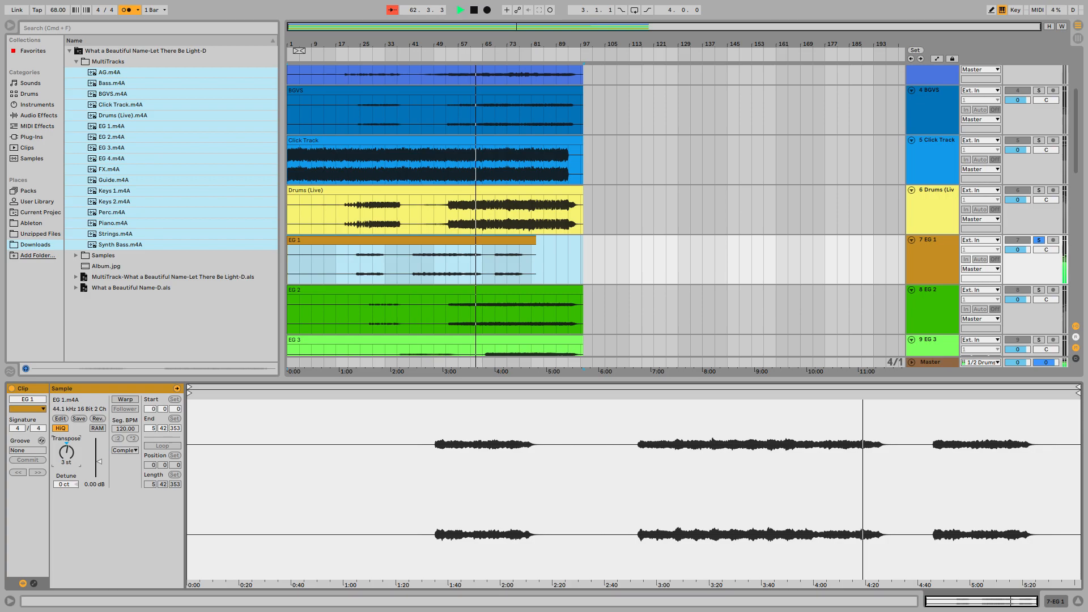
left_click_drag(67, 453, 67, 464)
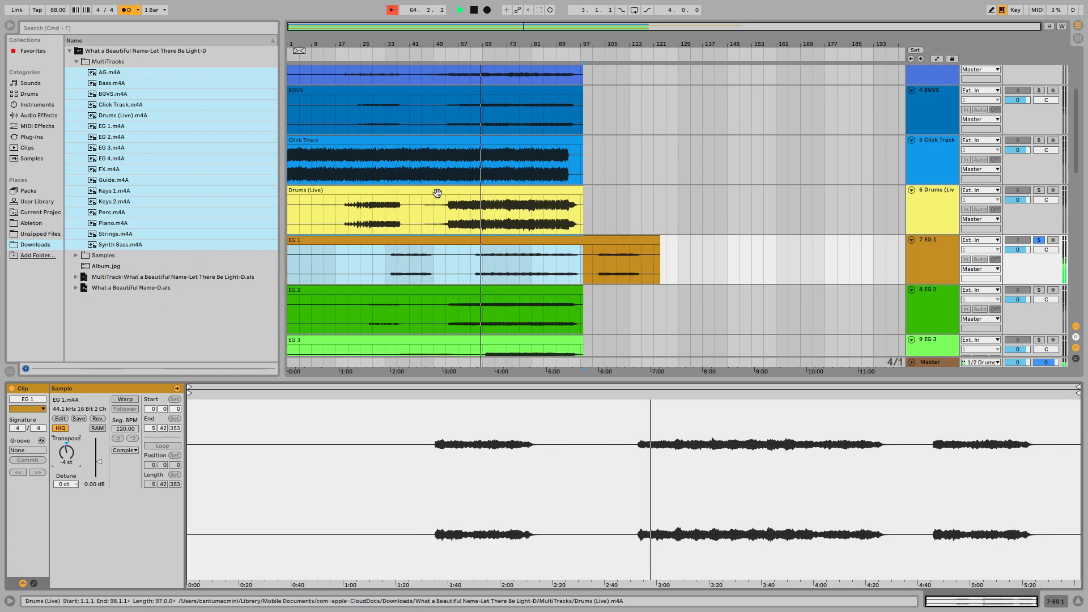
left_click(474, 10)
key("super+z")
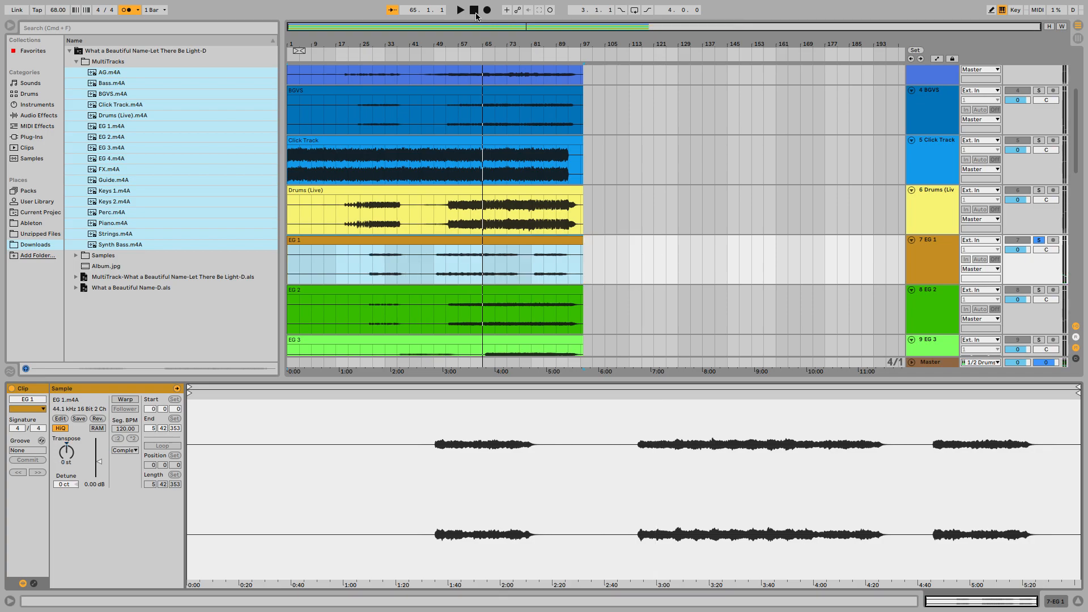
key("super+z")
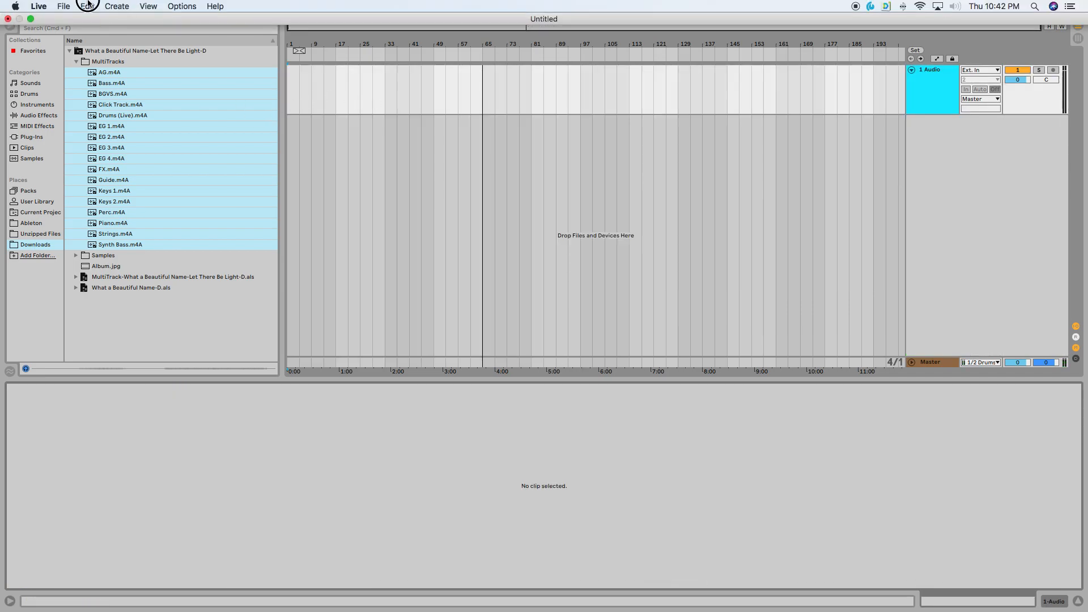
left_click(87, 6)
left_click(96, 32)
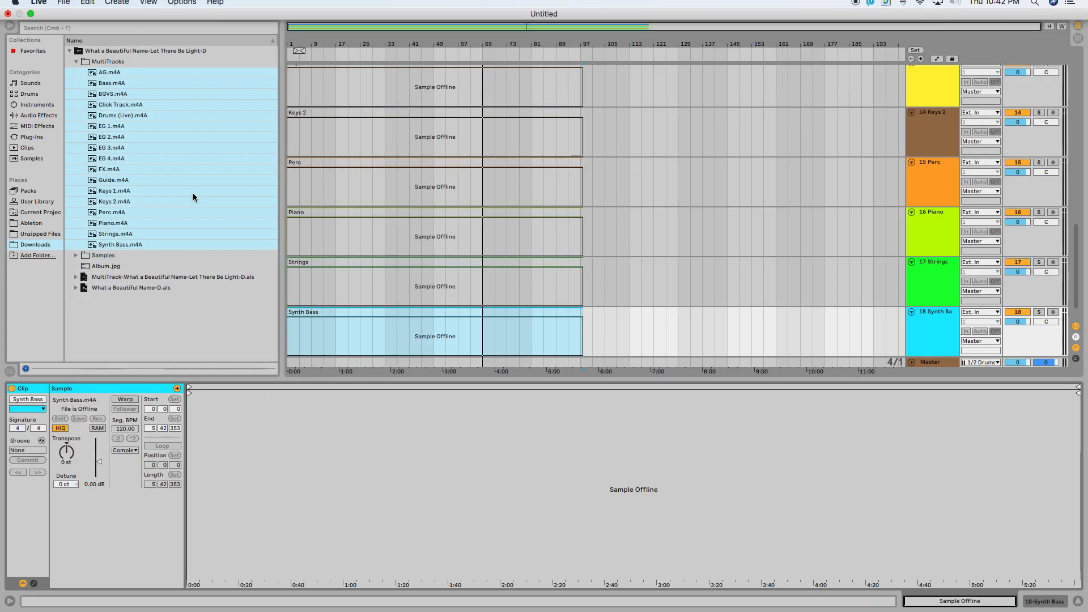
scroll(442, 193, "down", 5)
scroll(468, 208, "up", 7)
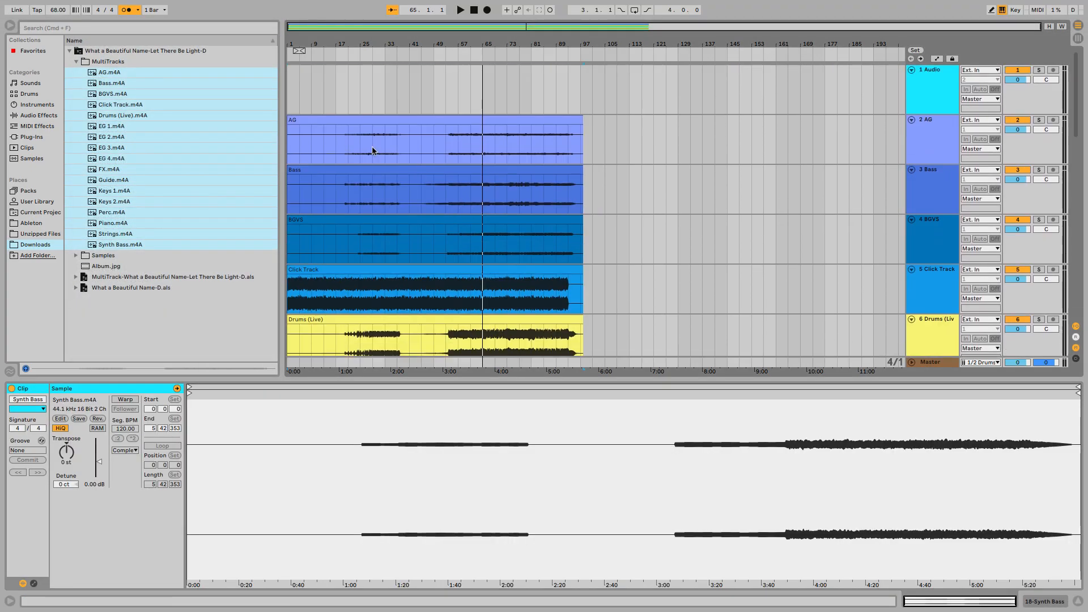
Select all 17 stem clips in the arrangement, from AG through Synth Bass
left_click(354, 121)
scroll(353, 121, "down", 2)
scroll(354, 120, "up", 2)
scroll(353, 119, "down", 10)
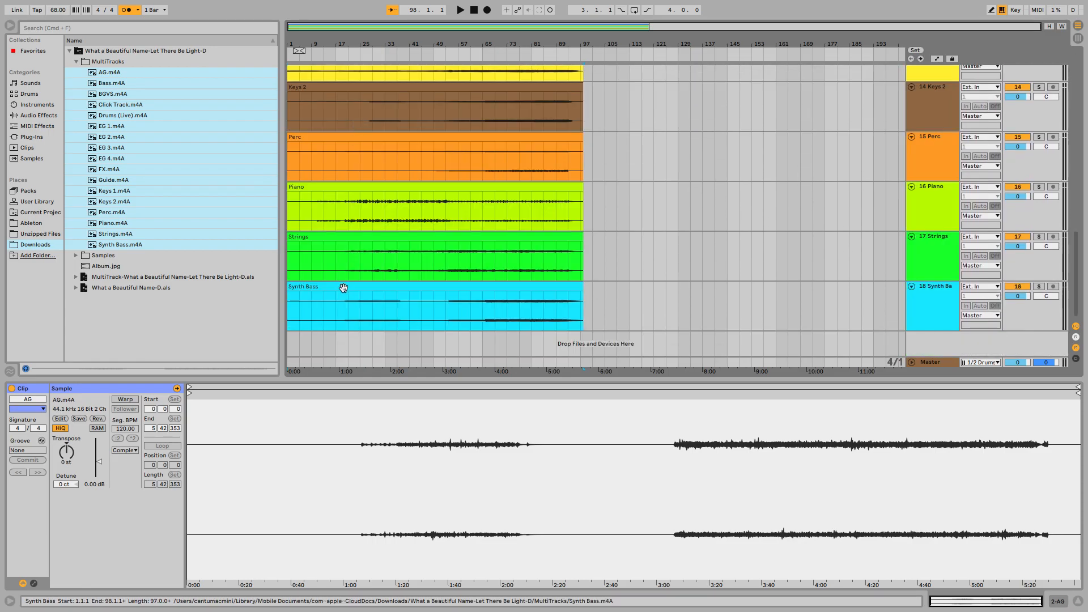
left_click(342, 289, "shift")
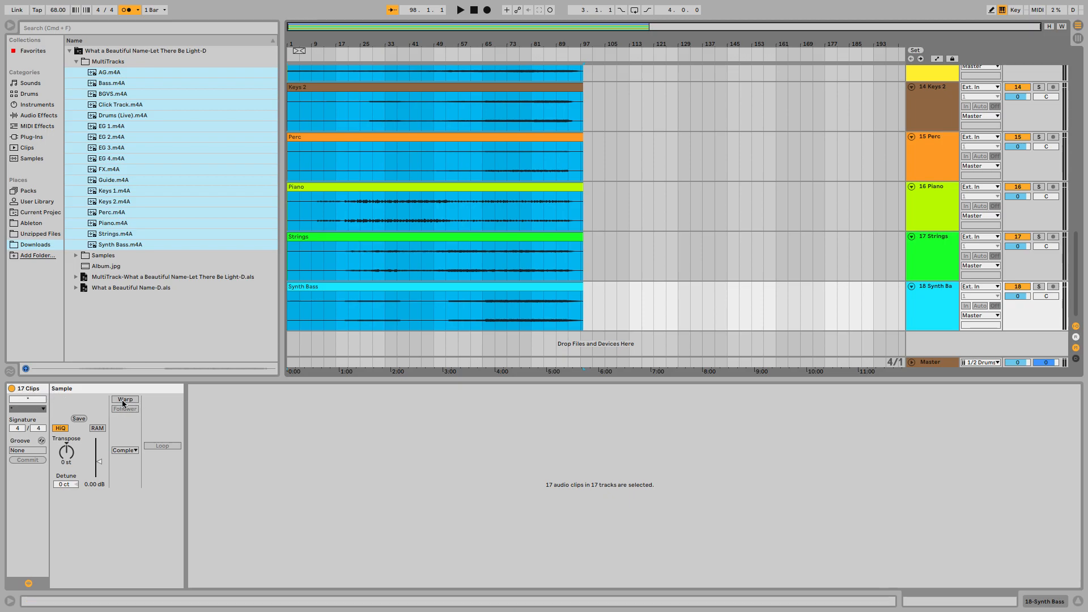
Choose the Complex warp mode for the 17 selected clips and turn on warping
left_click(127, 452)
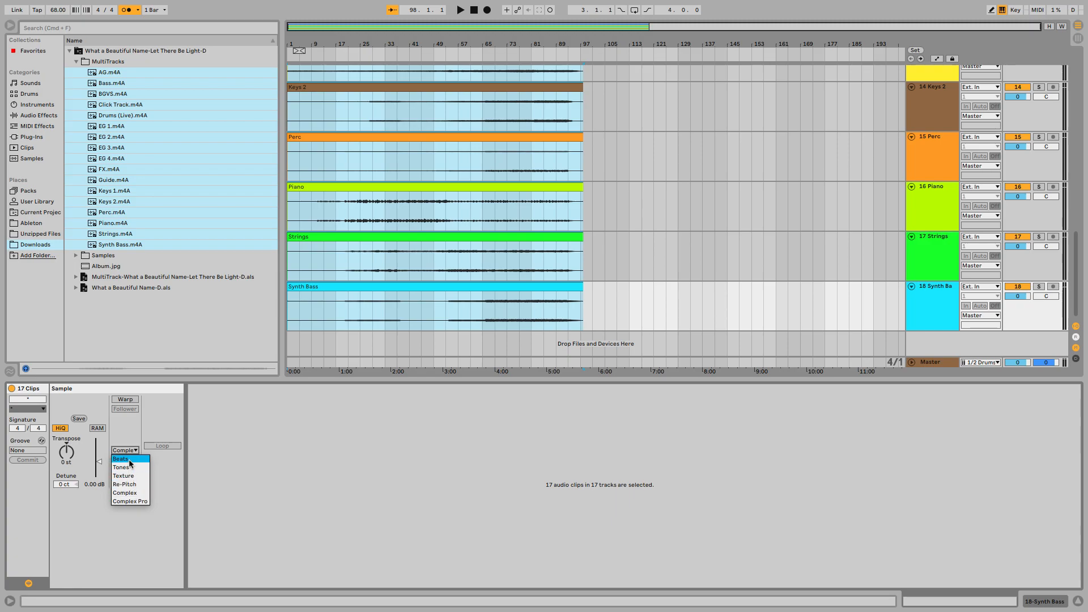
left_click(136, 494)
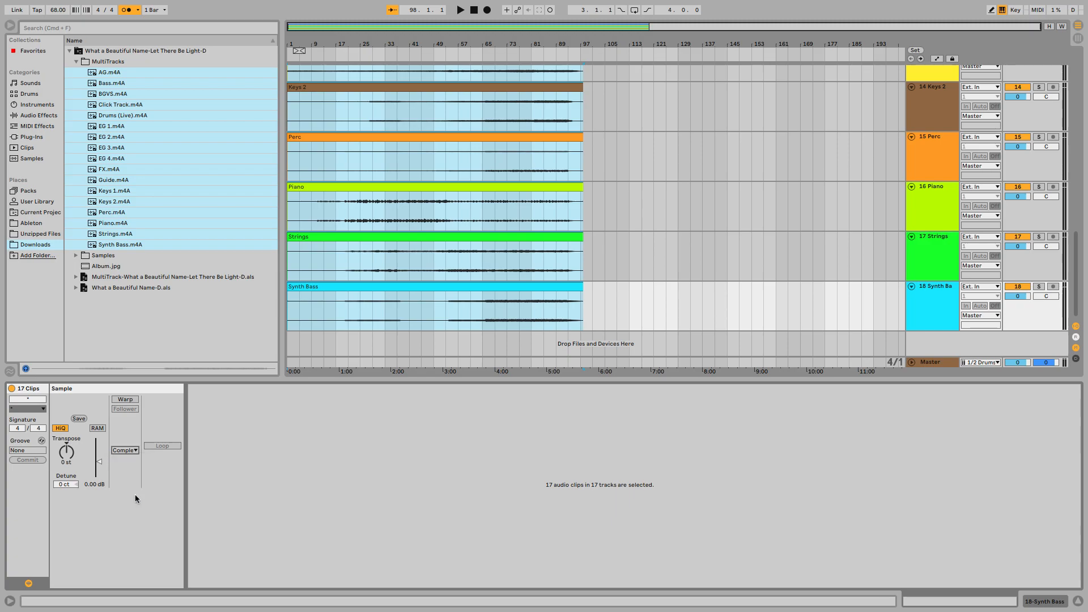
left_click(125, 400)
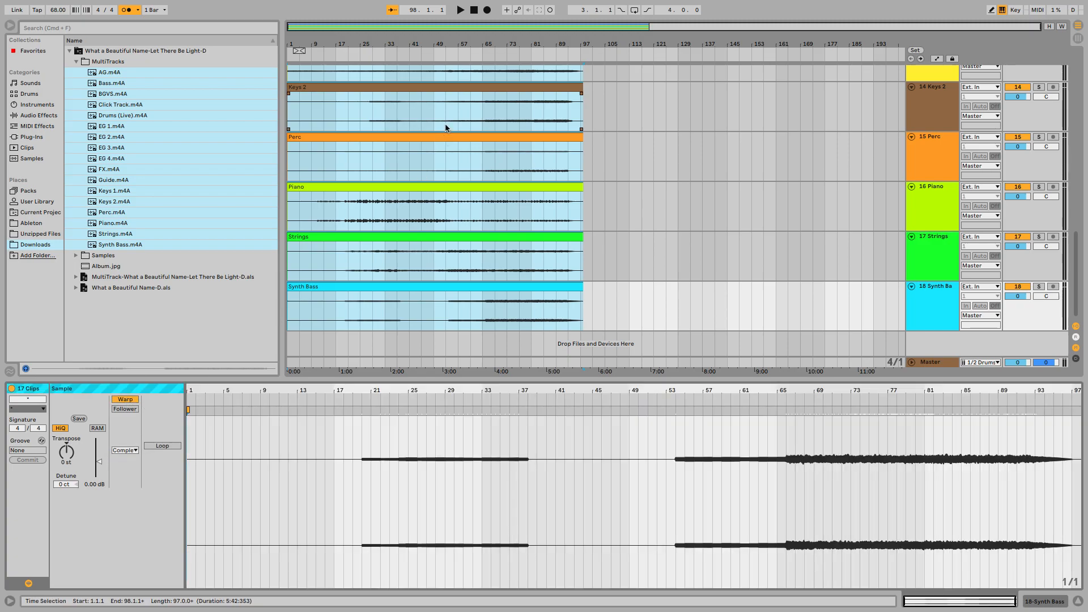
Solo the EG 1 track and play the arrangement from about bar 60
scroll(421, 186, "up", 12)
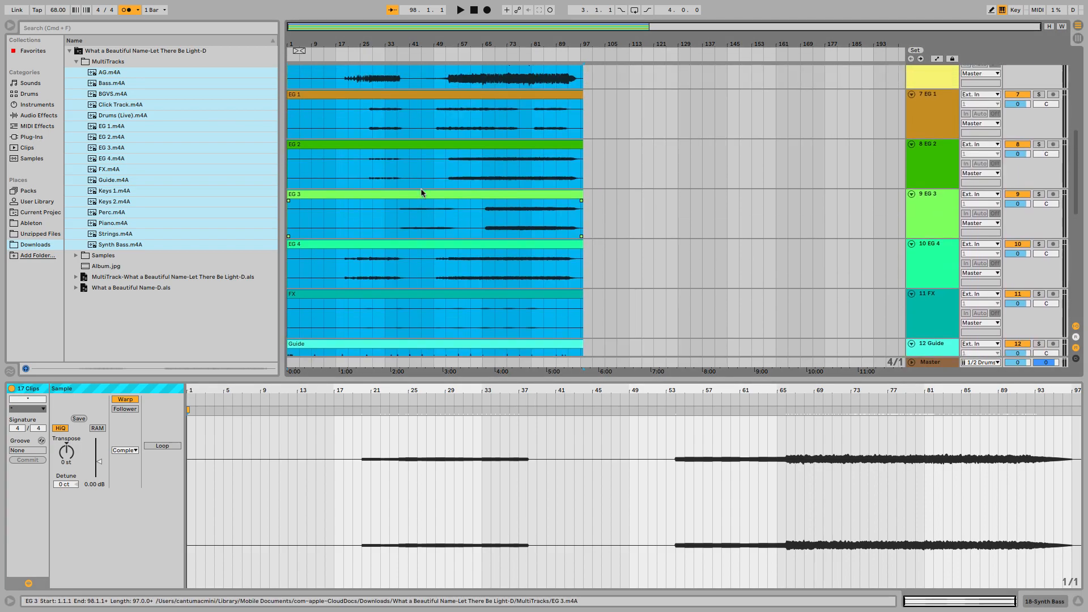
scroll(421, 192, "up", 10)
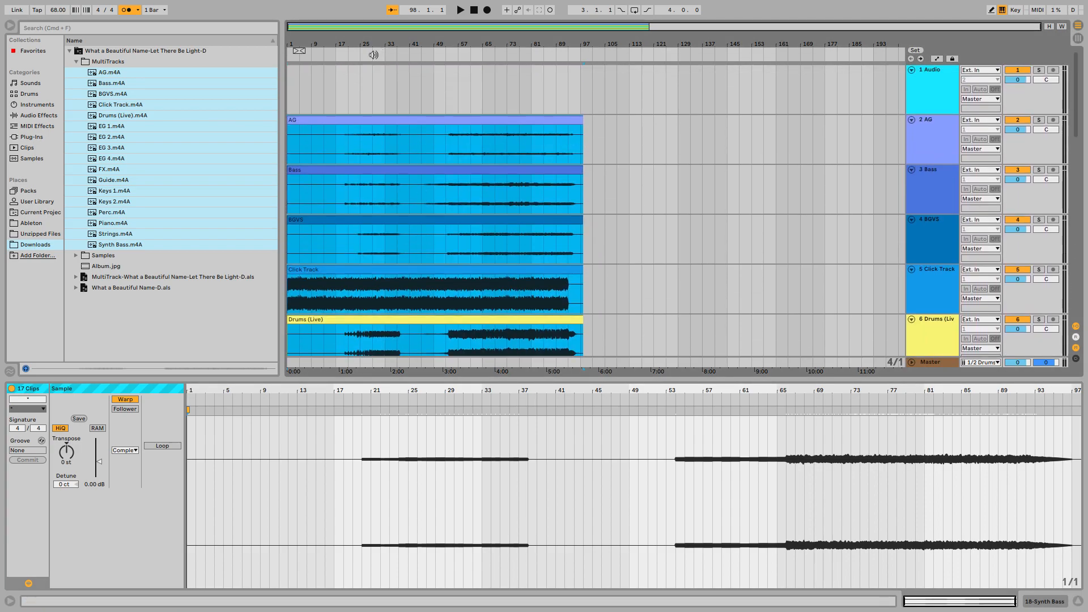
scroll(500, 151, "down", 10)
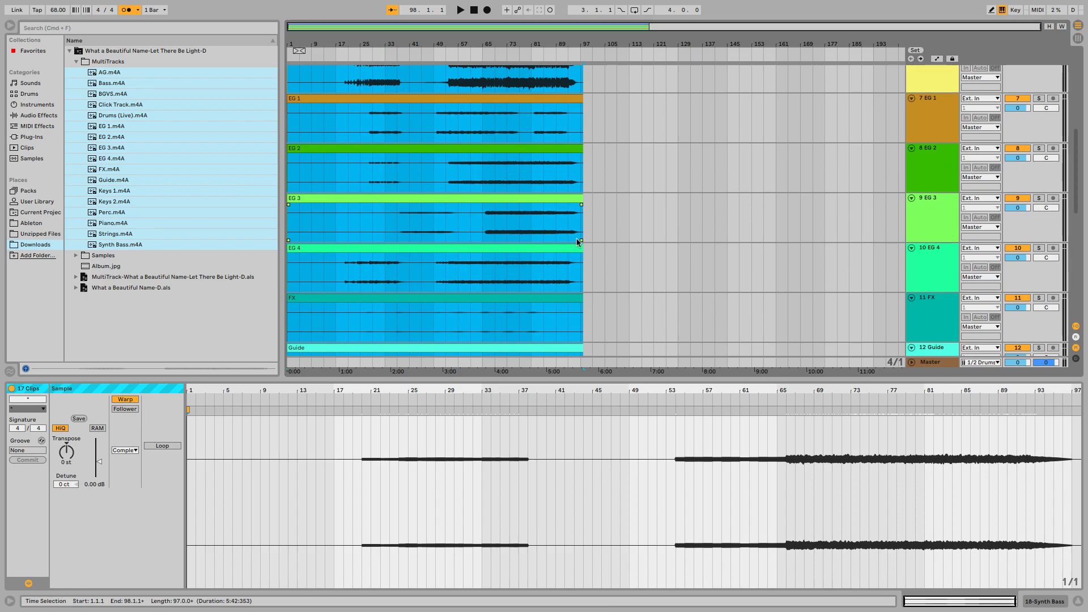
left_click(924, 112)
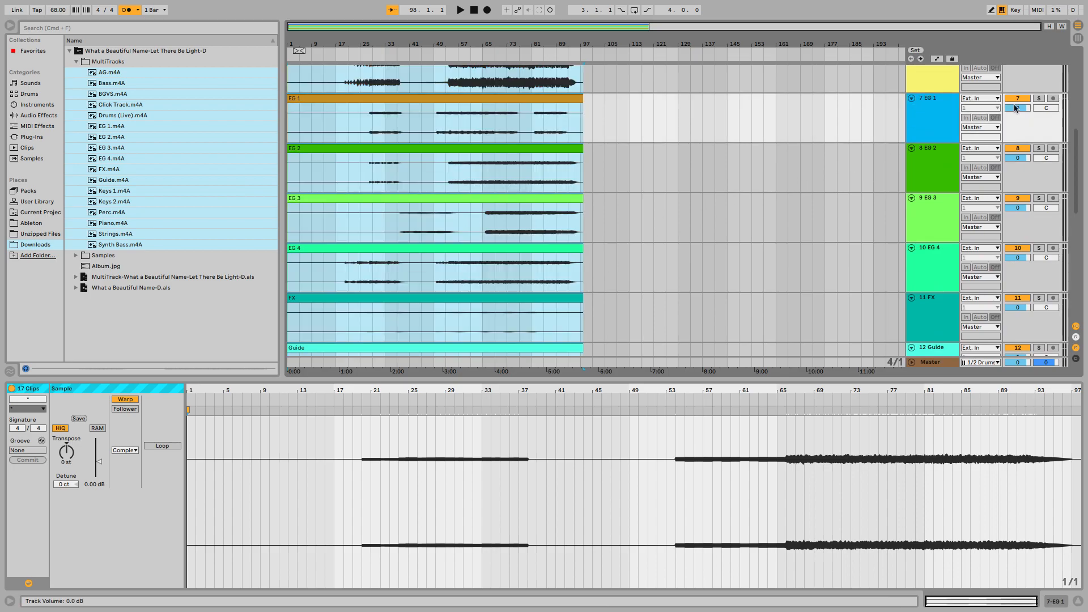
left_click(1040, 99)
left_click(466, 46)
During playback, try transposing the warped clips to 2 st, return them to 0 st, and lower the tempo to 39 BPM
left_click_drag(76, 451, 76, 446)
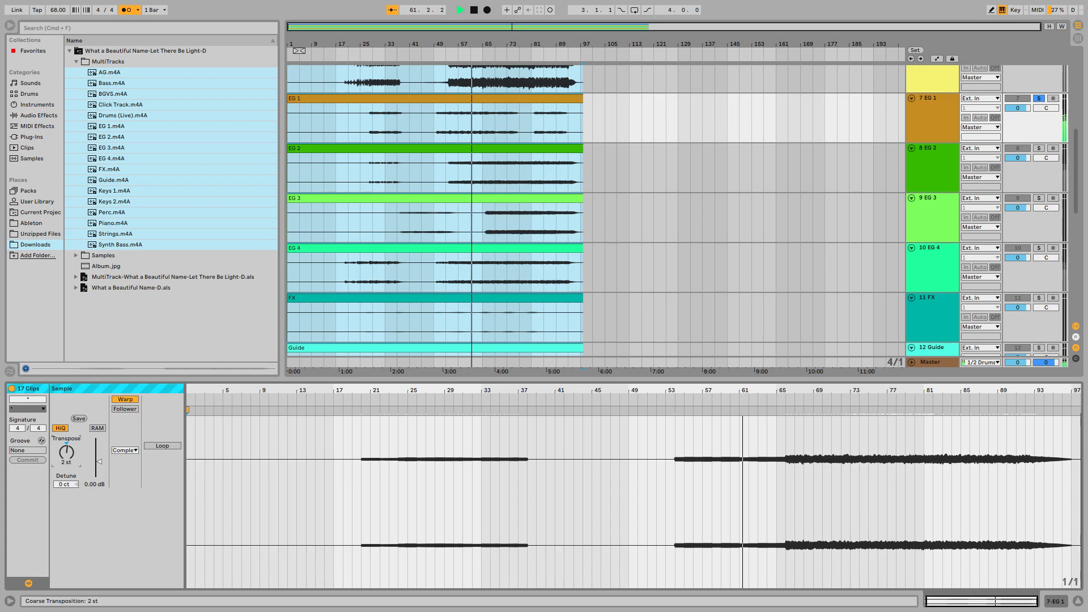
left_click_drag(65, 452, 65, 458)
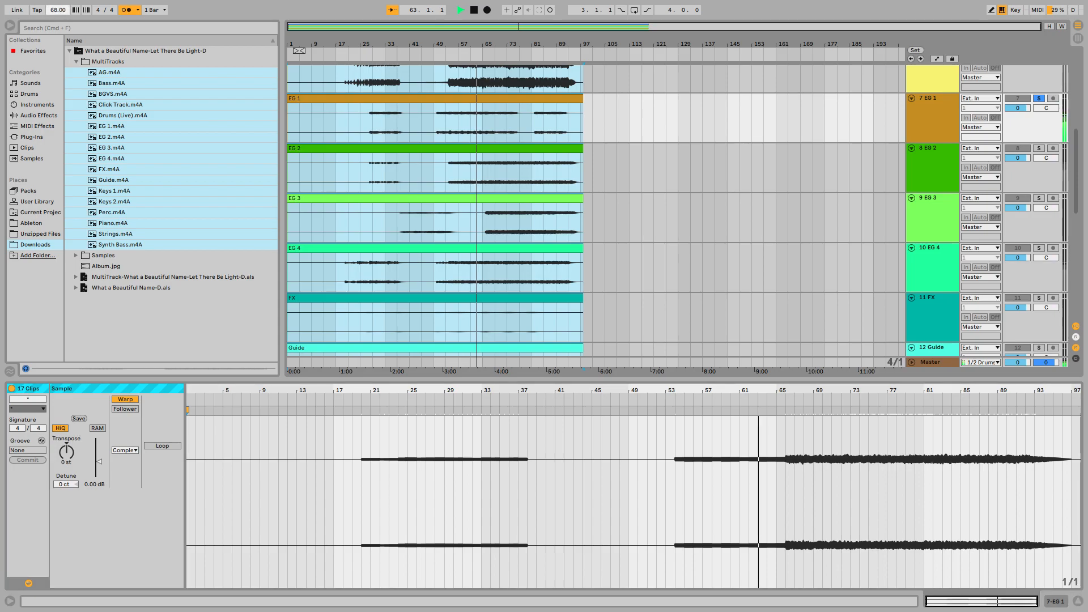
mouse_move(59, 10)
left_mouse_down()
mouse_move(61, 37)
mouse_move(60, 11)
left_mouse_up()
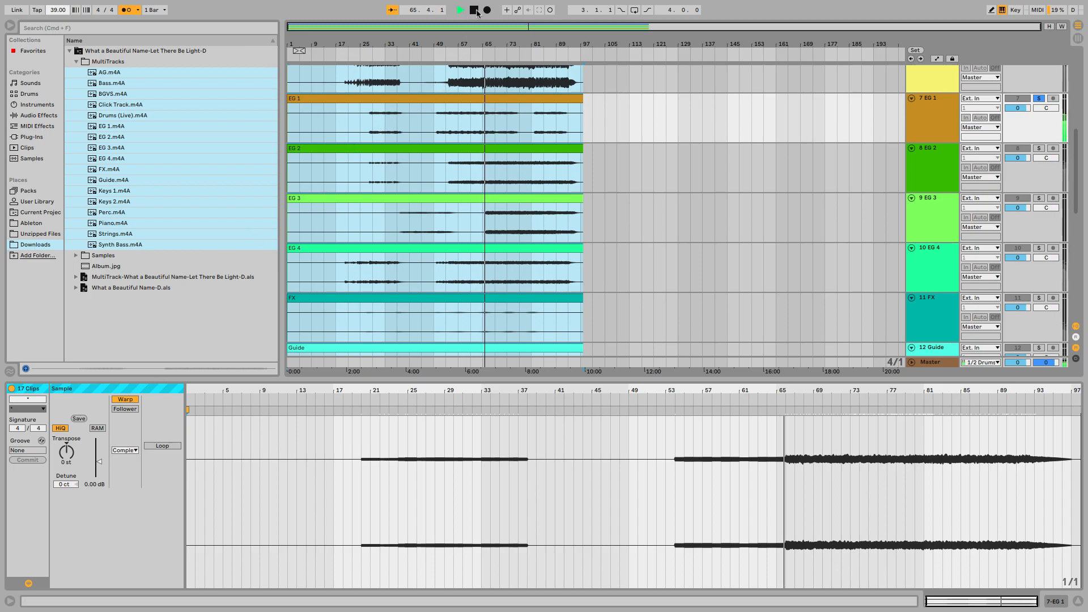
mouse_move(789, 5)
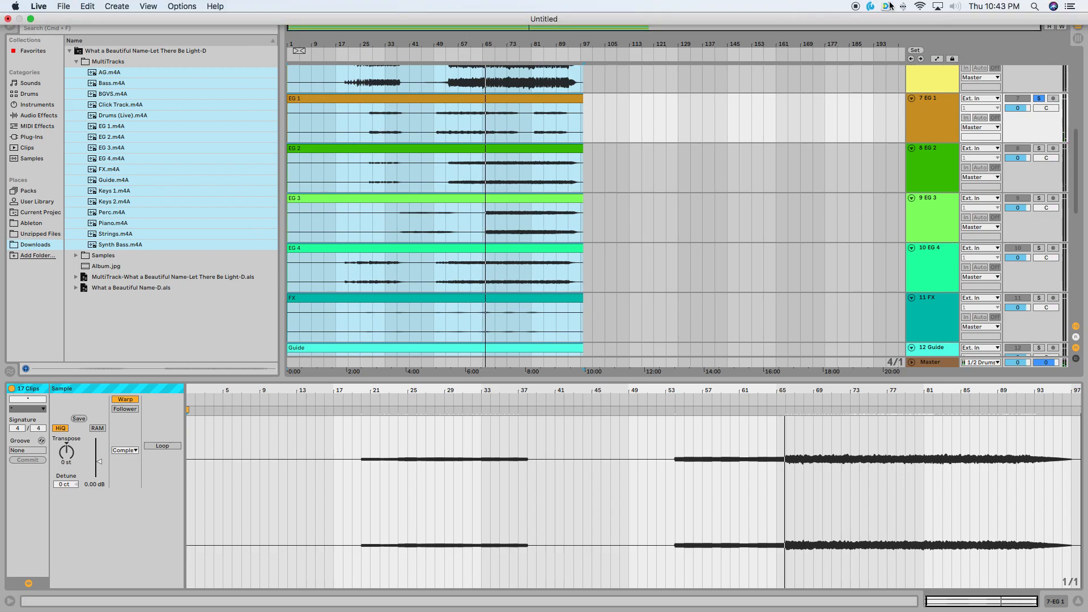